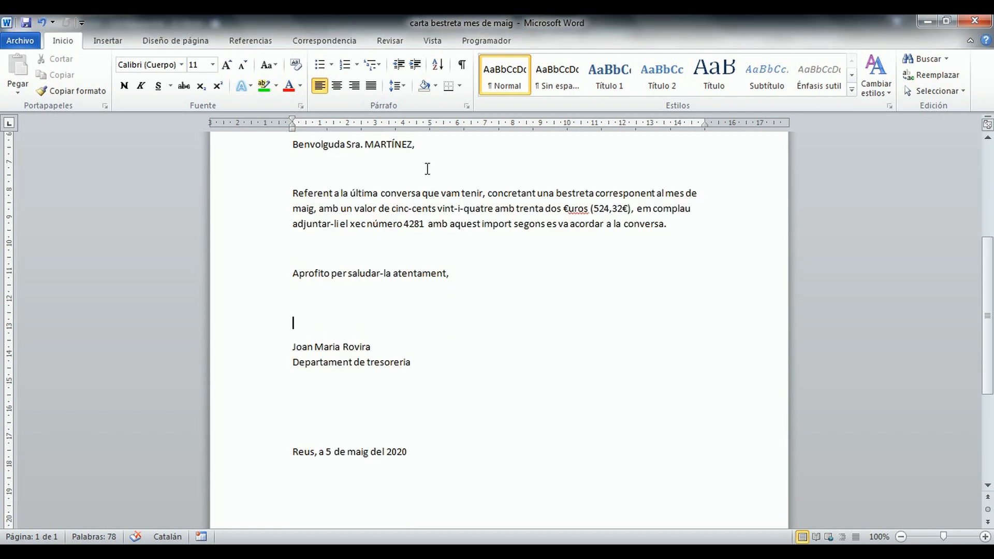
- Turn on Track Changes (Control de cambios) for the letter
left_click(388, 40)
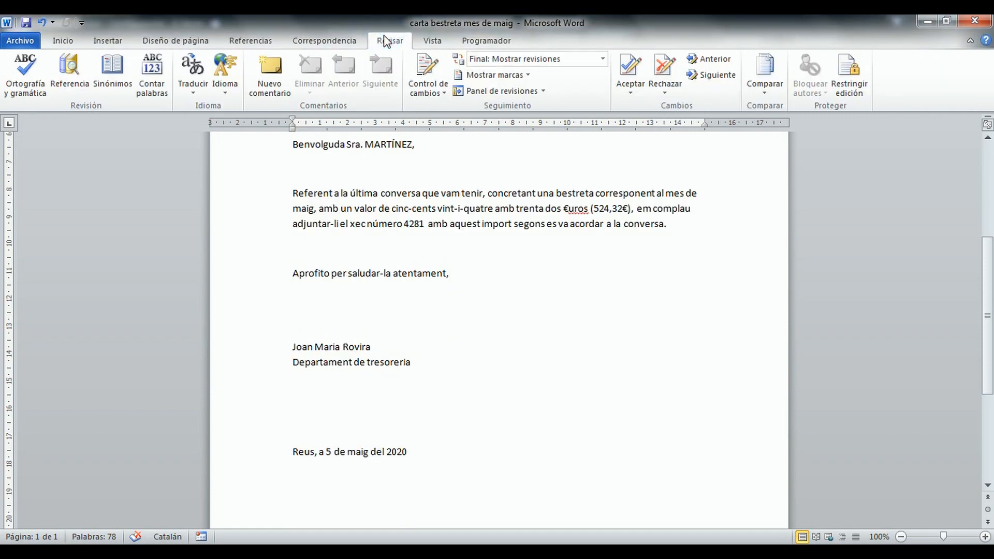
left_click(430, 66)
left_click(430, 66)
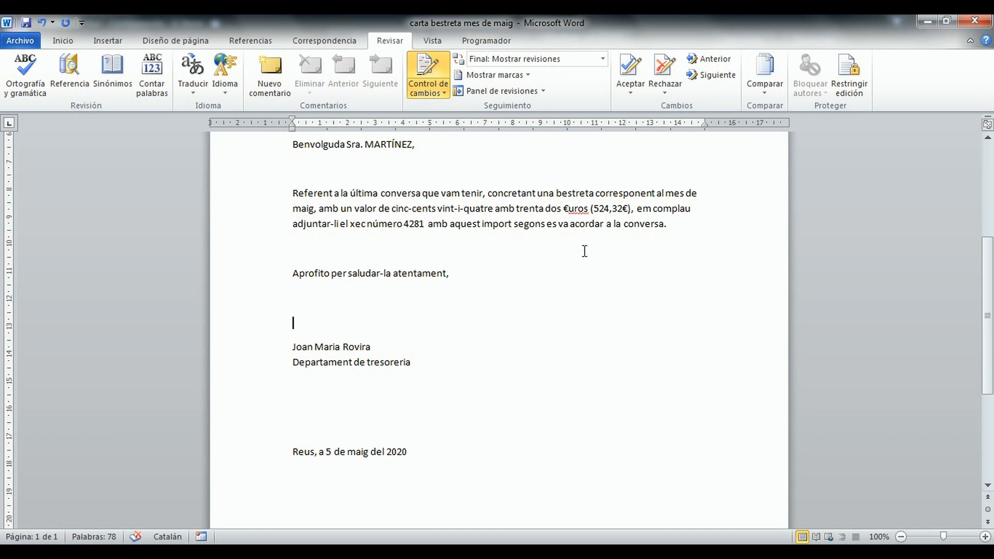
- Delete the phrase "amb aquest import segons es va acordar a la conversa" from the end of the body paragraph as a tracked change
left_click(425, 224)
left_click_drag(426, 224, 559, 224)
left_click(558, 224)
left_click_drag(428, 223, 651, 228)
key("Delete")
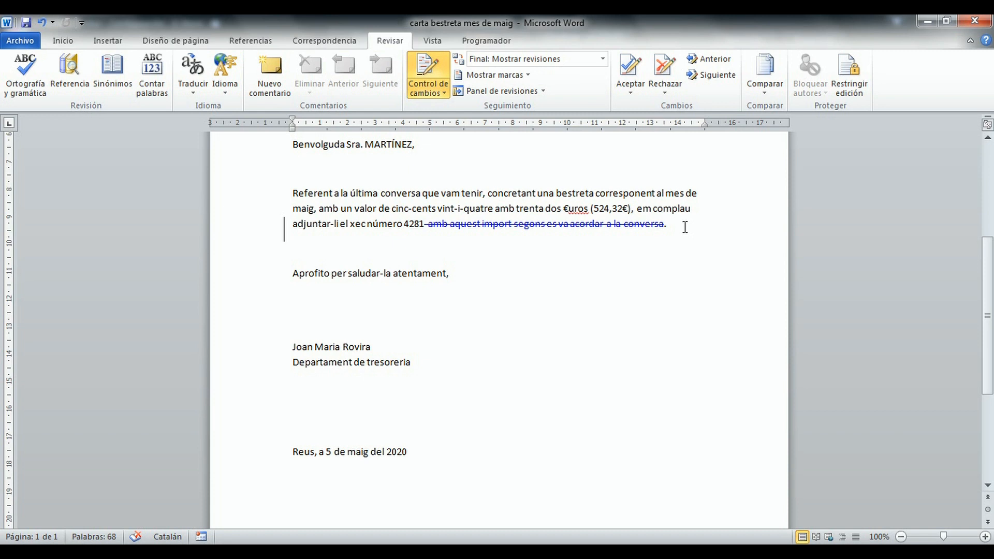
key("ctrl+z")
- Insert "En referència a la darrera conversa" at the start of the body paragraph, before "Referent"
left_click(293, 196)
type("En ref")
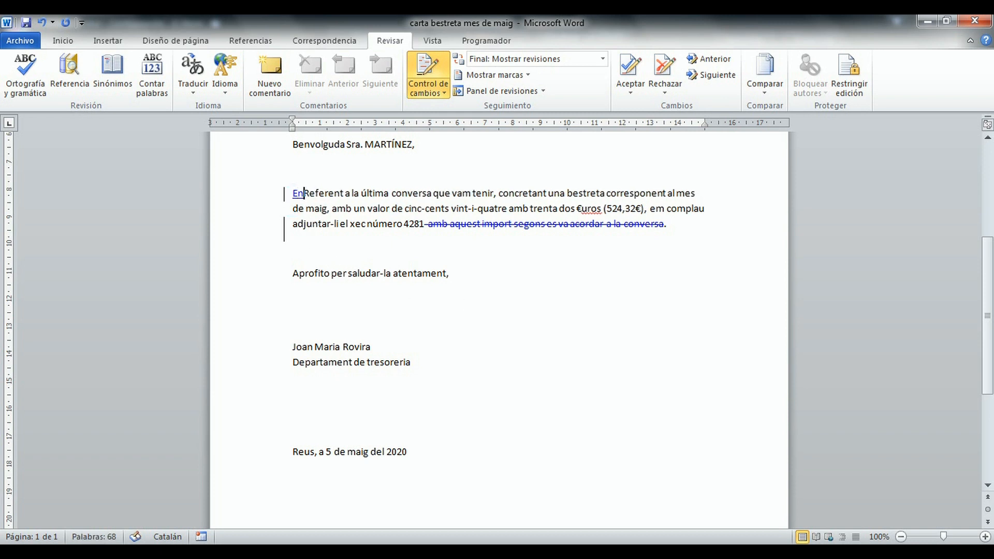
type("er")
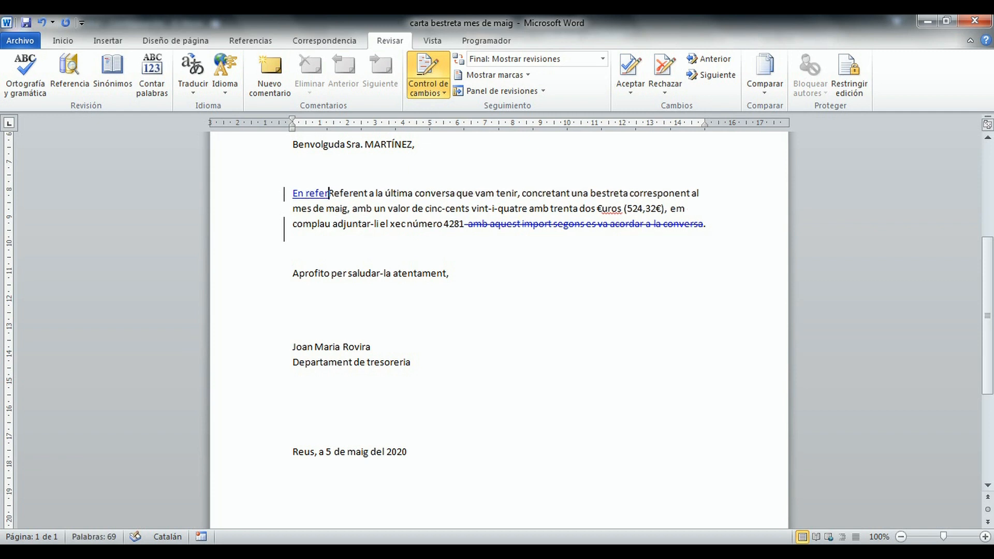
type("ència a ")
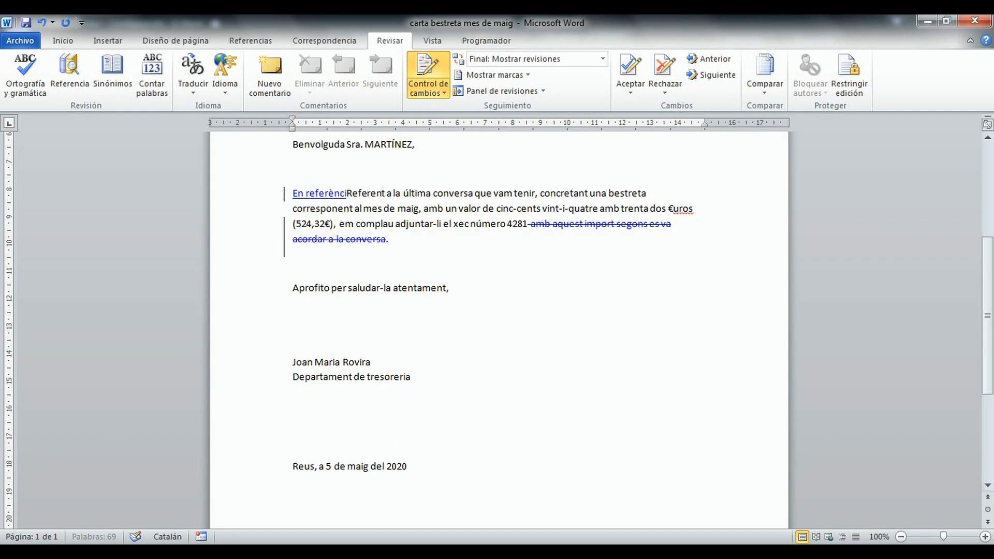
type("la darer")
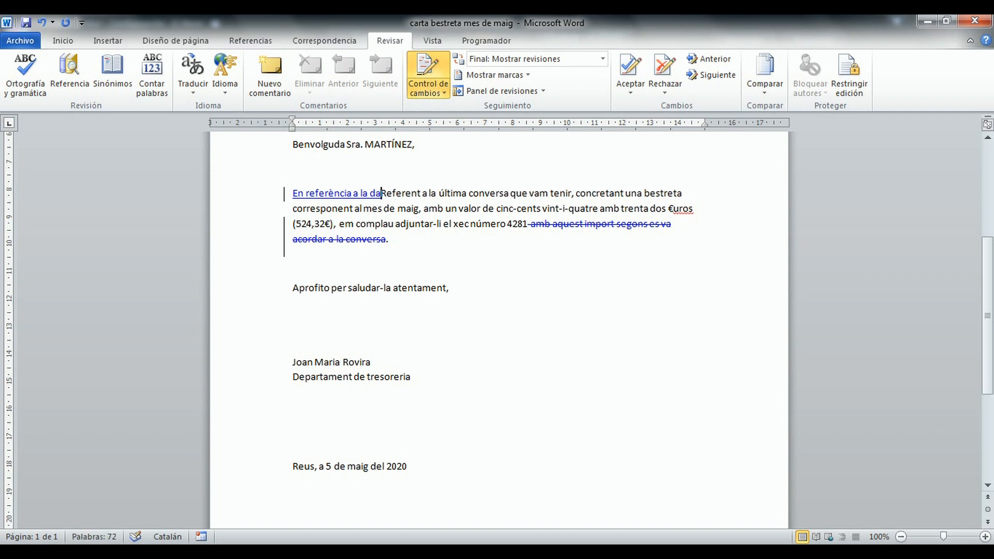
key("BackSpace")
key("BackSpace")
type("rera ")
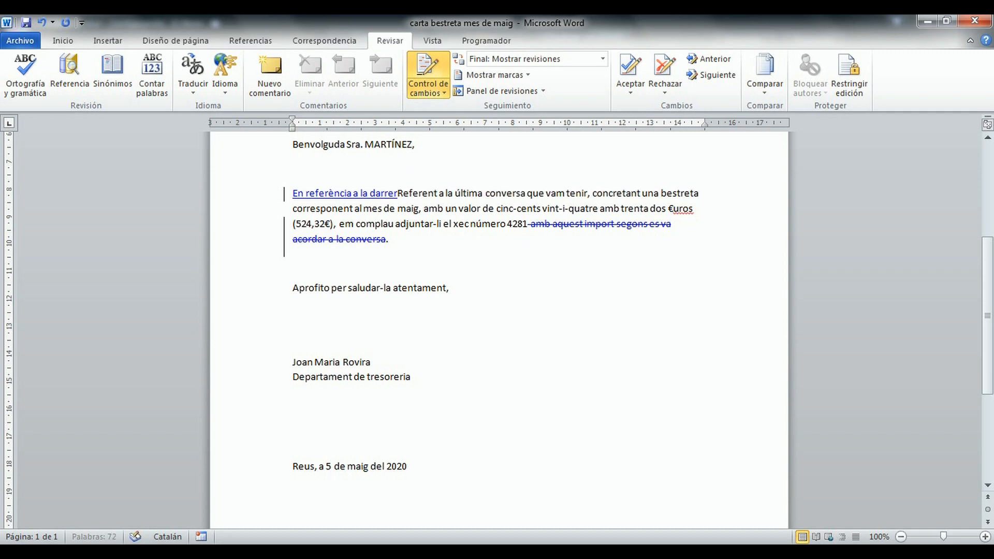
type("convers")
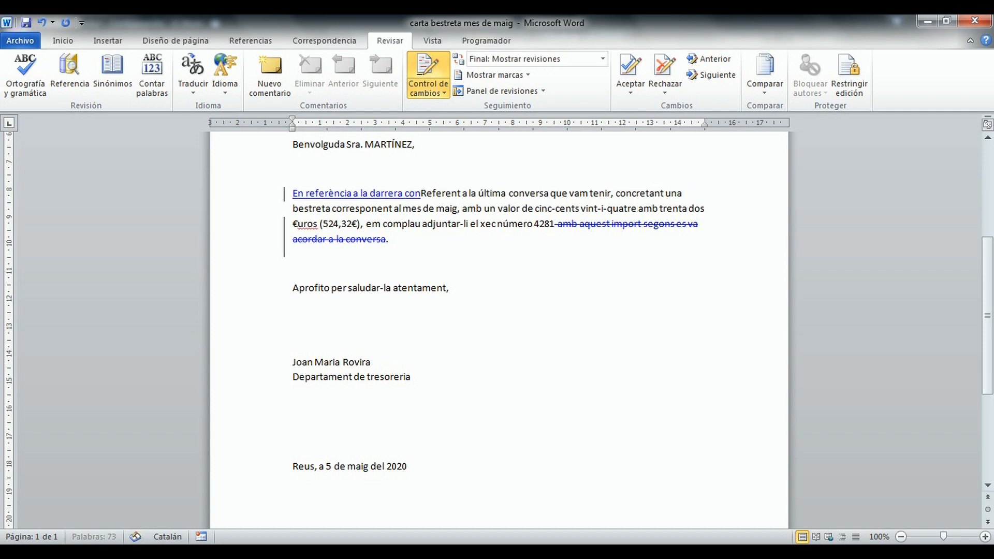
type("a")
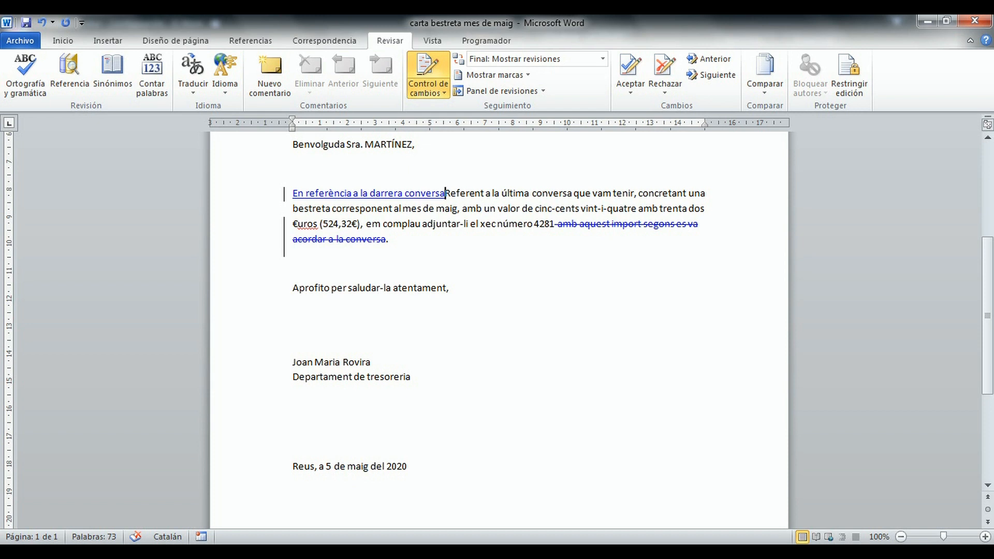
- Delete the original opening words "Referent a la última conversa" that follow the inserted text
key("Delete")
key("Delete")
key("Delete")
key("Delete")
key("Delete")
key("Delete")
key("Delete")
key("Delete")
key("Delete")
key("Delete")
key("Delete")
key("Delete")
key("Delete")
key("Delete")
key("Delete")
key("Delete")
key("Delete")
key("Delete")
key("Delete")
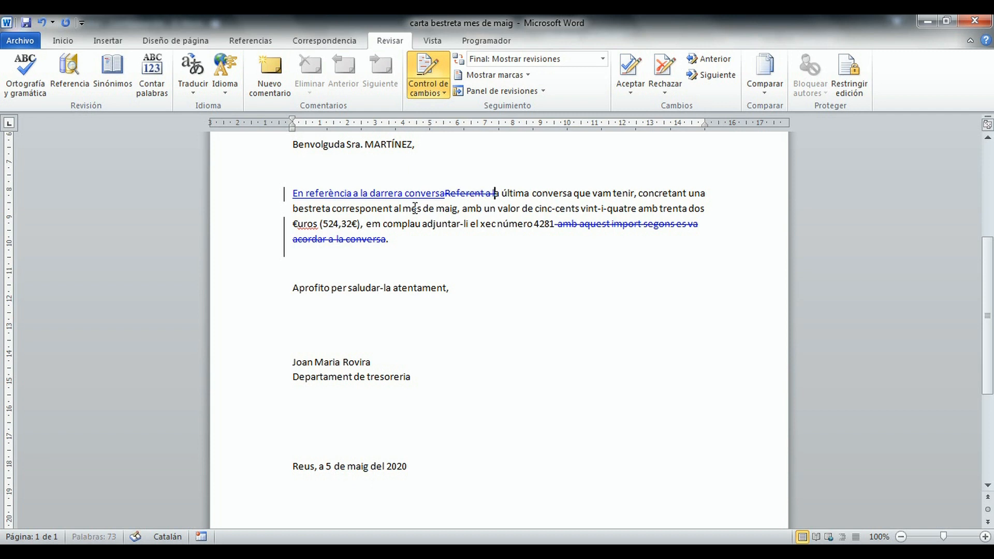
key("Delete")
key("Delete")
key("Delete")
key("Delete")
key("Delete")
key("Delete")
key("Delete")
key("Delete")
key("Delete")
key("Delete")
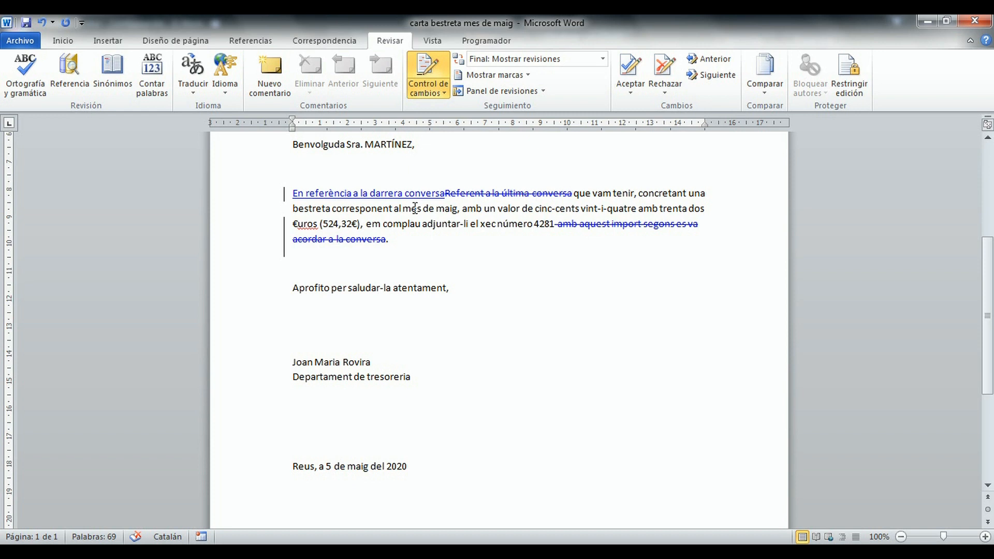
key("ctrl+z")
- Remove the "a" before the 5 and the "l" of "del" in the date line, so it reads "Reus, 5 de maig de 2020"
left_click(328, 468)
key("BackSpace")
key("BackSpace")
left_click(386, 467)
- Replace the space between "trenta" and "dos" in the body paragraph with a hyphen
left_click(689, 209)
key("BackSpace")
type("-")
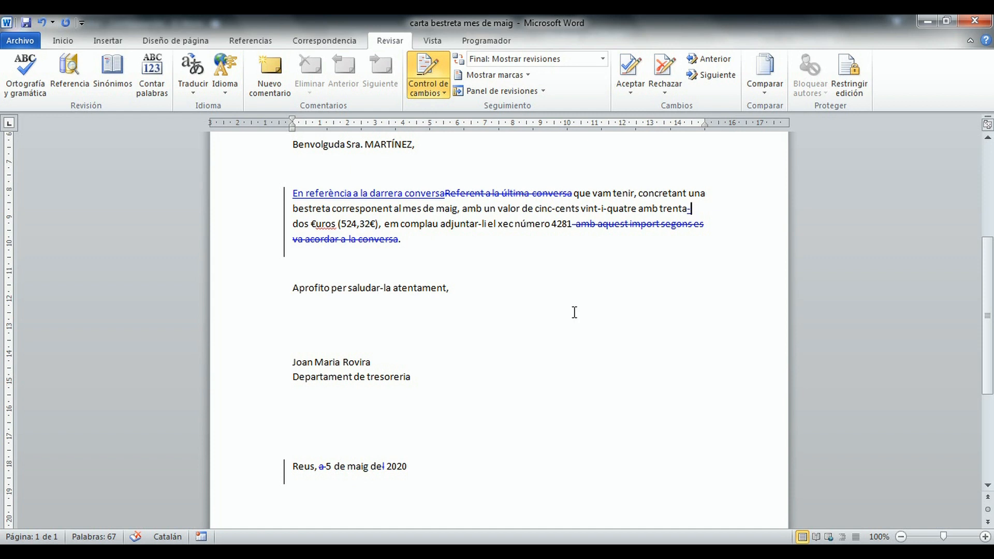
- Save and close the letter, and reopen "carta bestreta mes de maig" from the recent documents
left_click(19, 41)
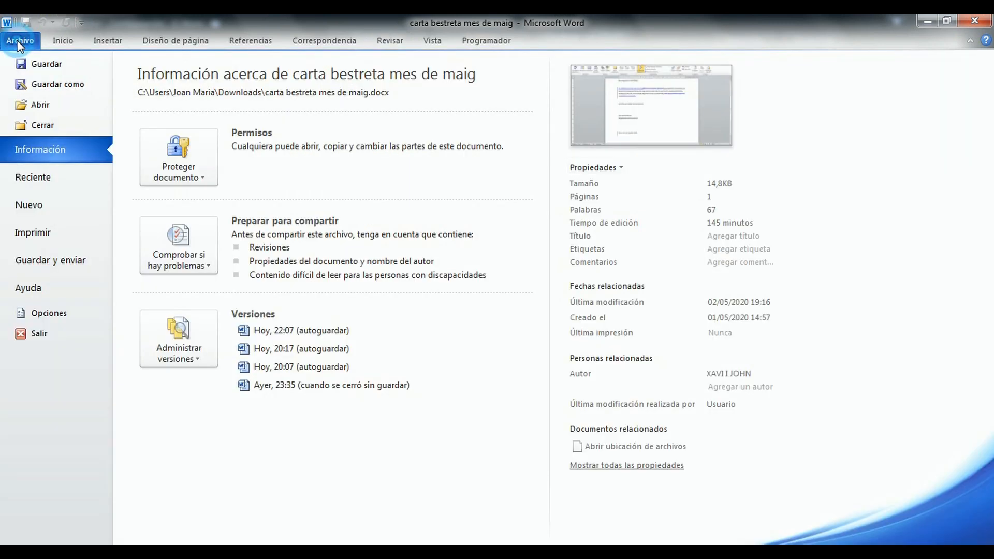
left_click(57, 122)
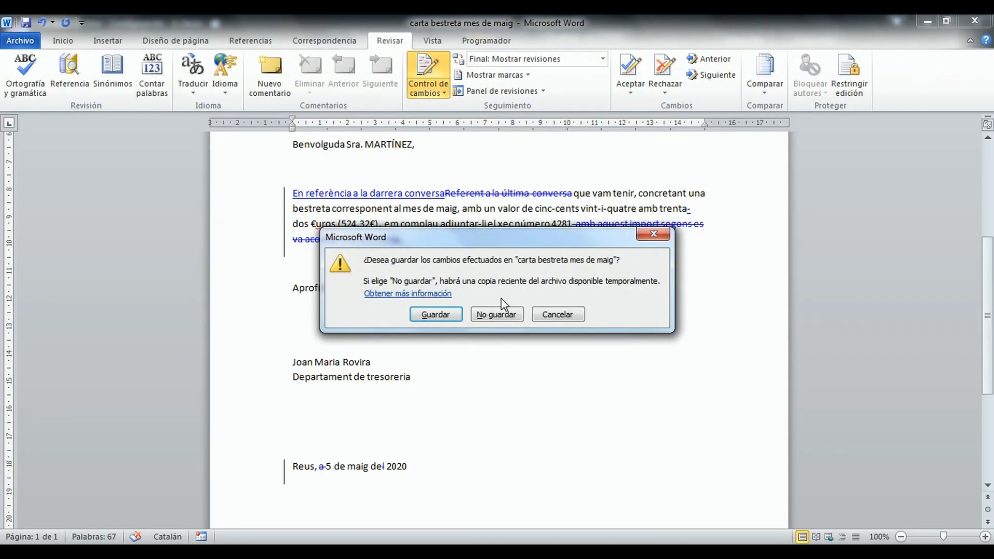
left_click(435, 315)
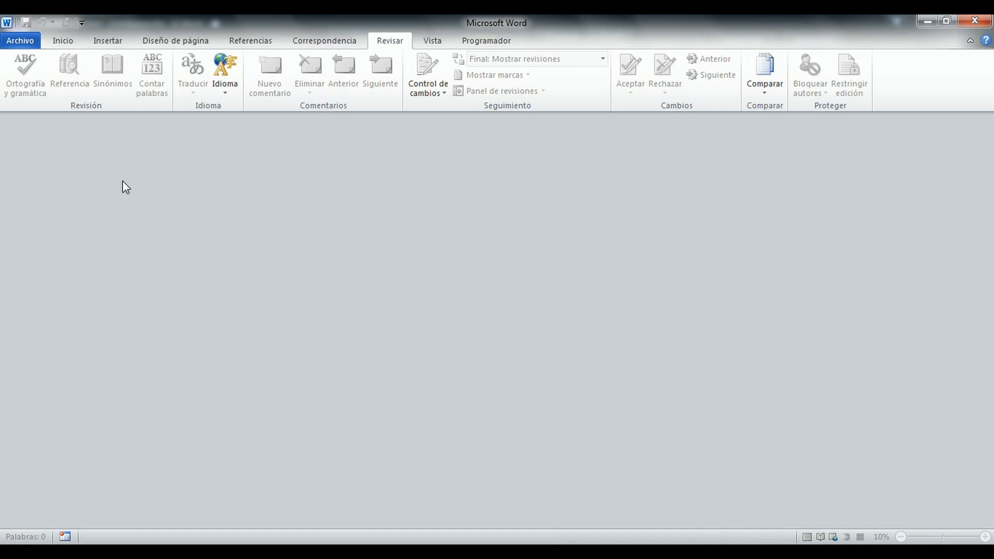
left_click(25, 44)
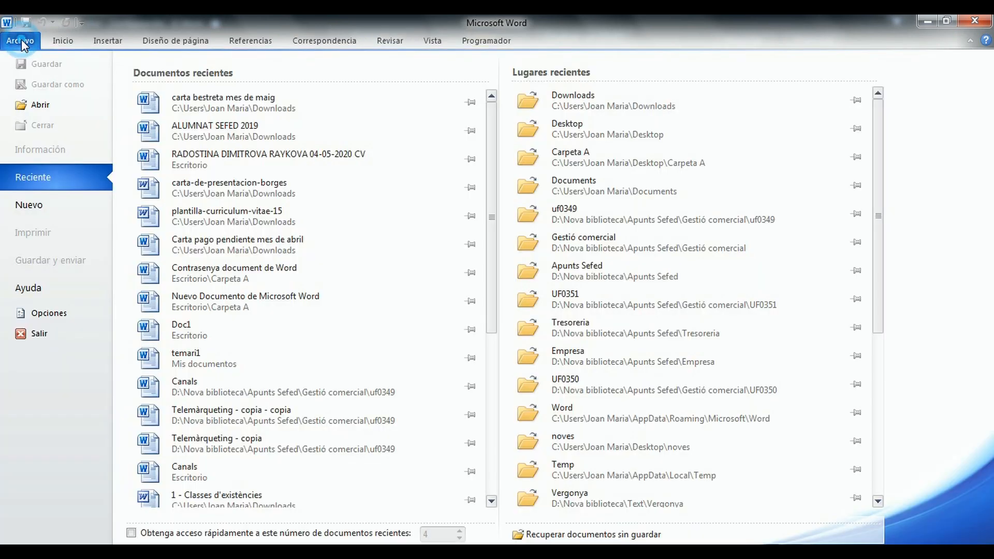
left_click(226, 106)
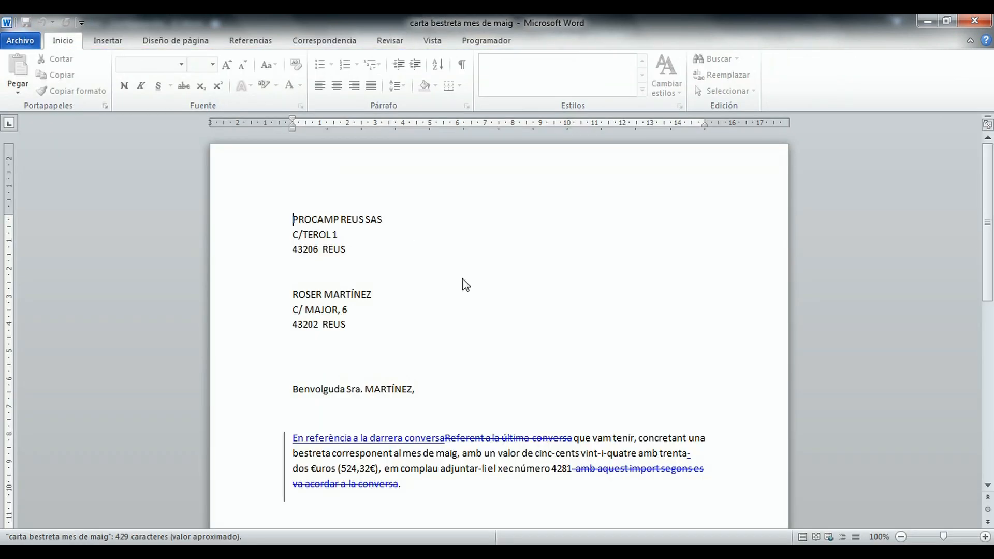
- Set the revision markup to show revisions in balloons (Mostrar revisiones en globos)
scroll(561, 373, "down", 1)
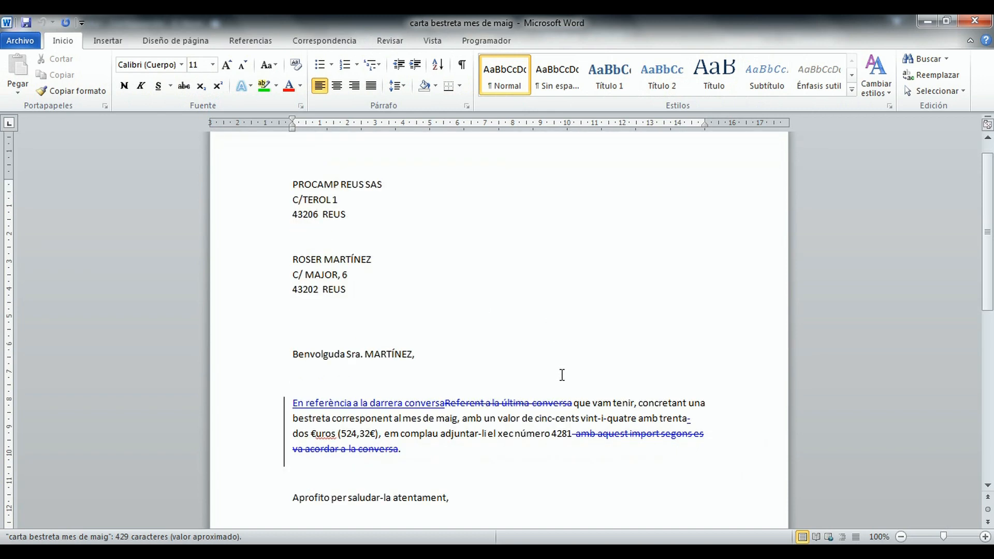
scroll(564, 367, "down", 3)
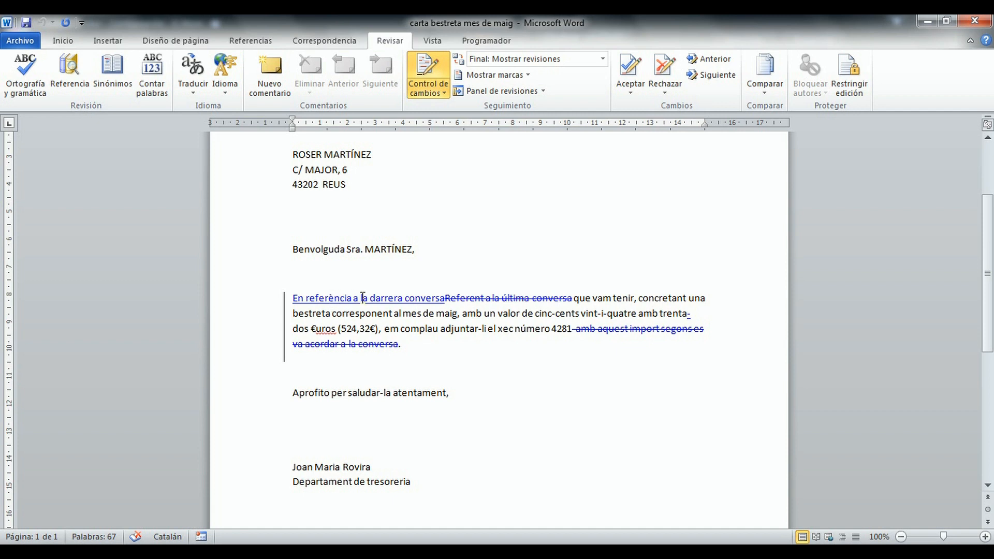
mouse_move(505, 306)
left_click(526, 74)
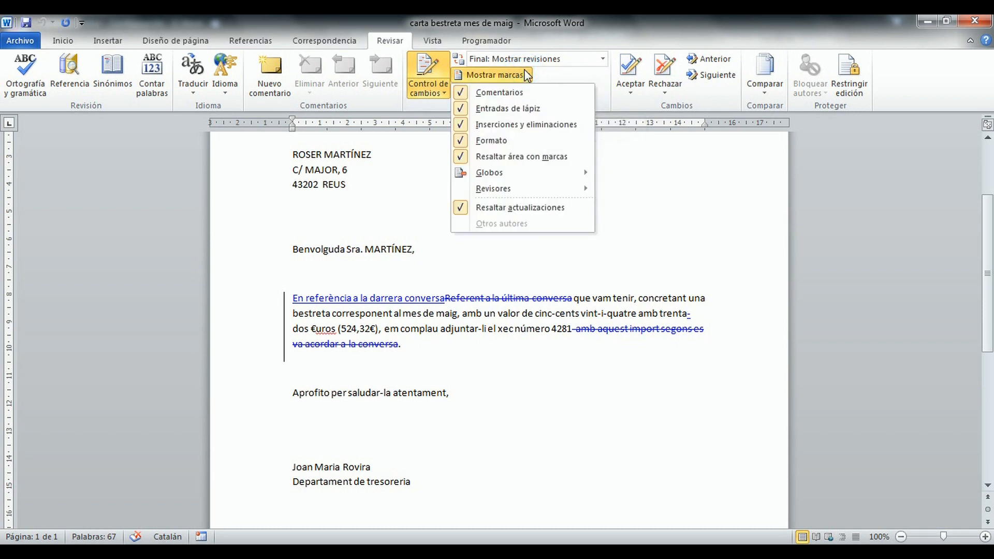
mouse_move(508, 178)
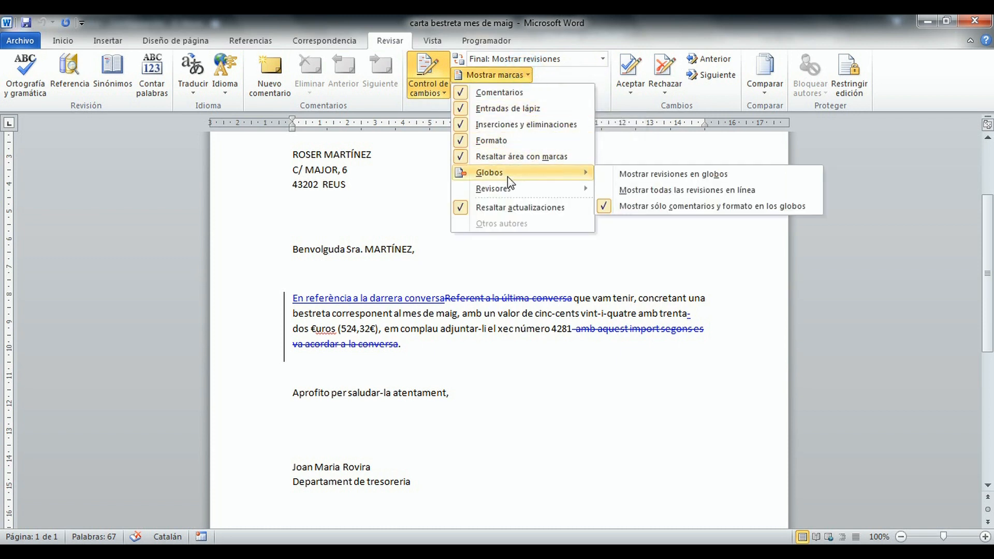
left_click(640, 176)
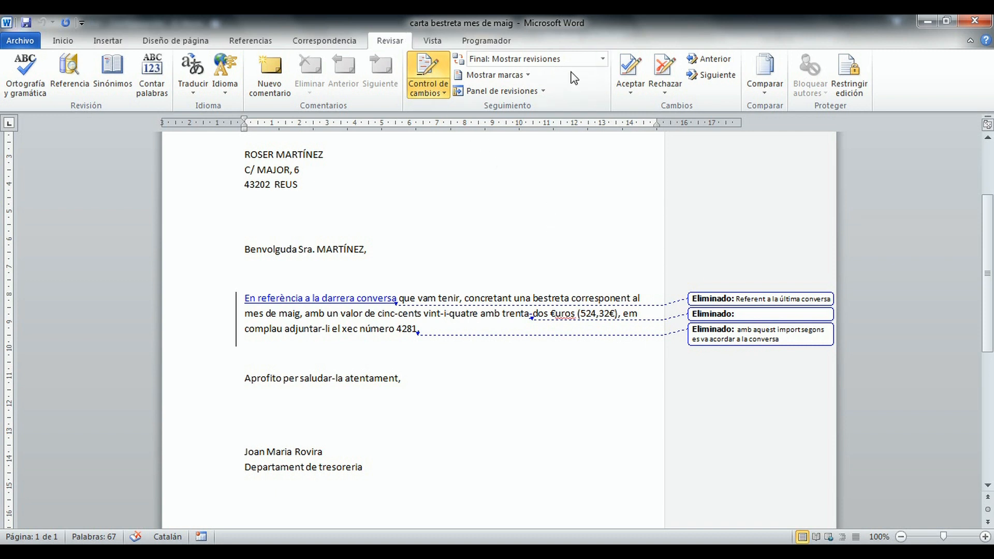
- Accept one by one the tracked hyphen in "trenta-dos", the deleted space and the deleted phrase ending the body paragraph
left_click(631, 96)
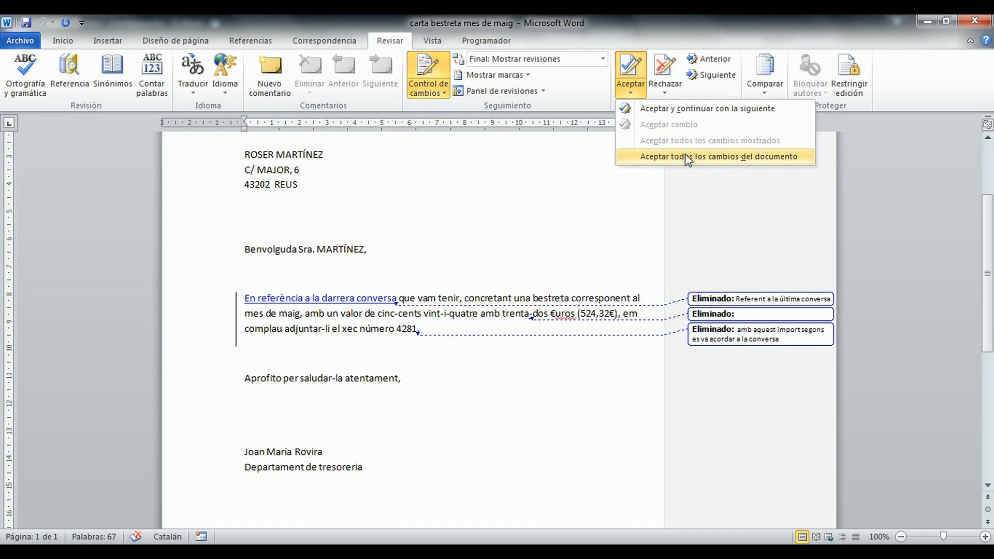
left_click(681, 111)
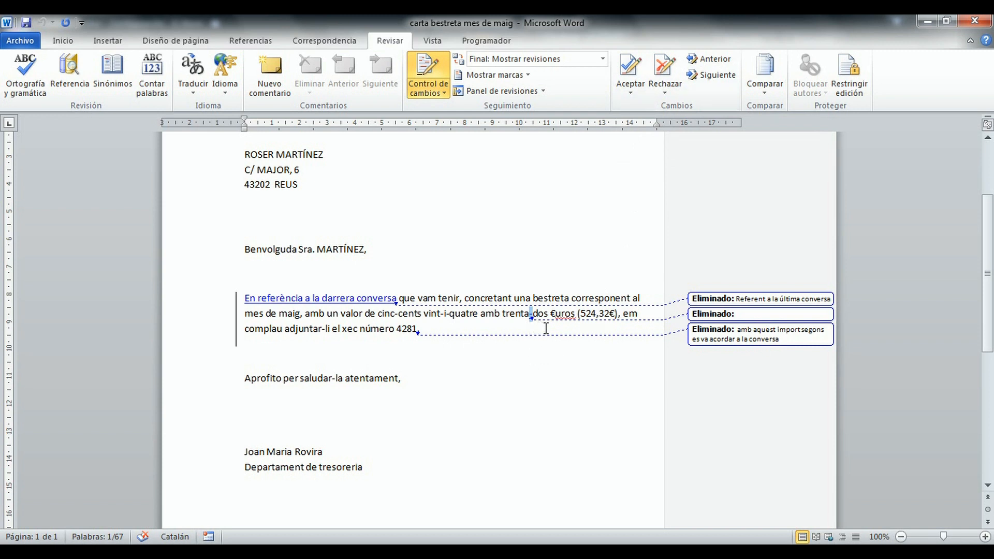
left_click(628, 66)
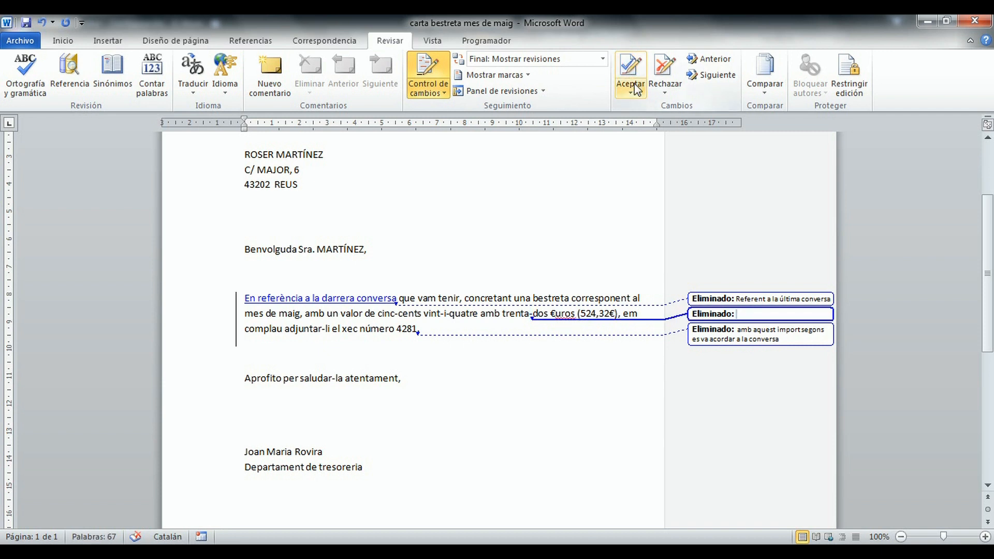
left_click(632, 72)
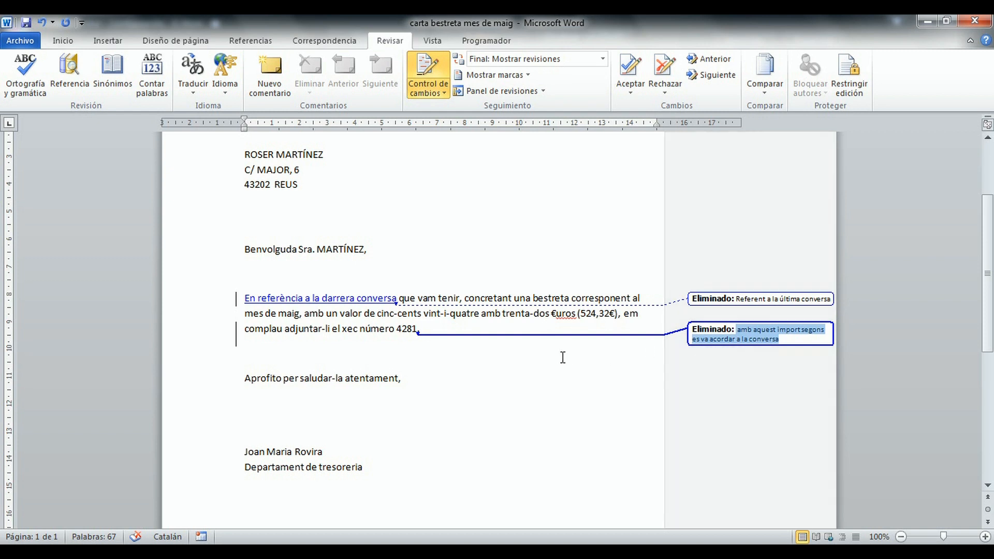
left_click(630, 65)
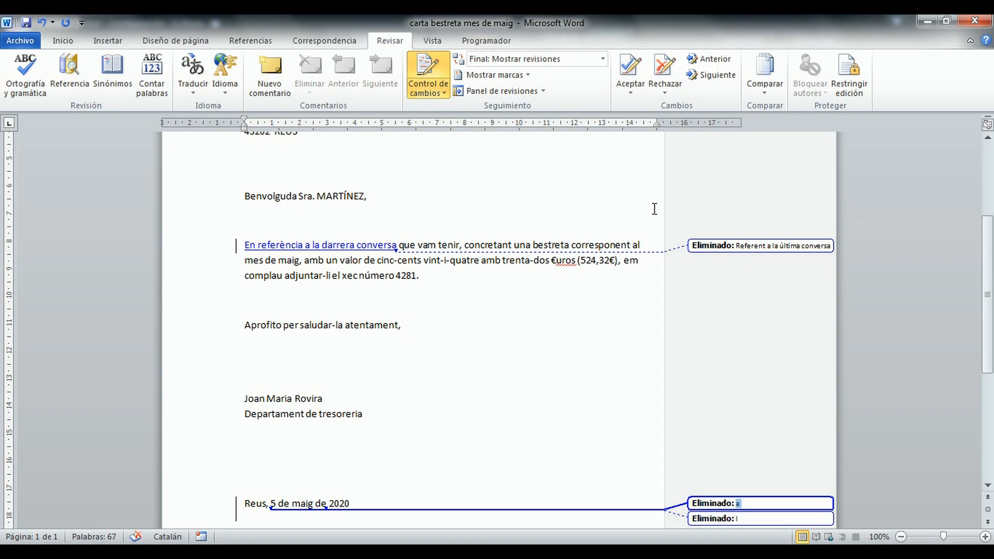
- Accept all remaining tracked changes in the document at once and place the cursor in the blank line below the salutation
left_click(631, 90)
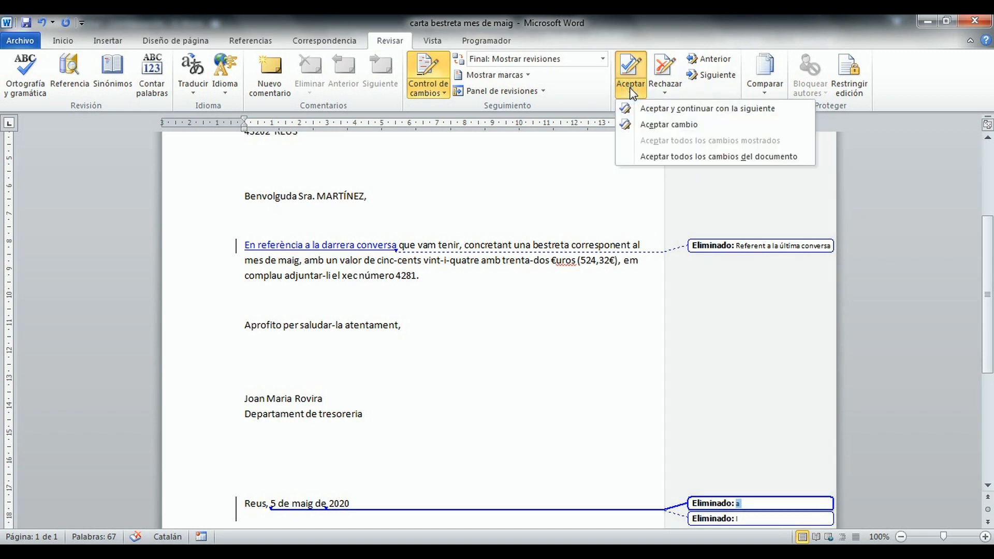
left_click(666, 156)
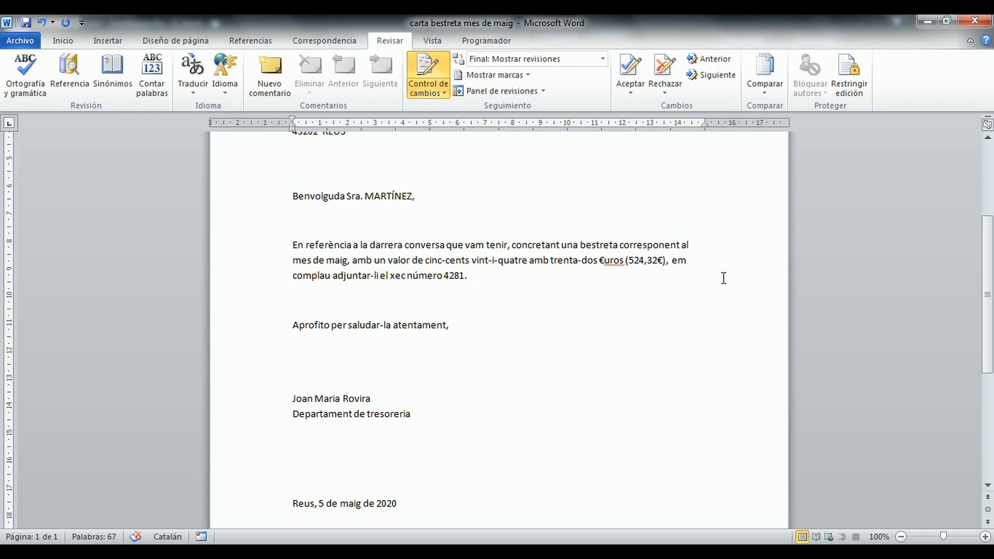
left_click(323, 222)
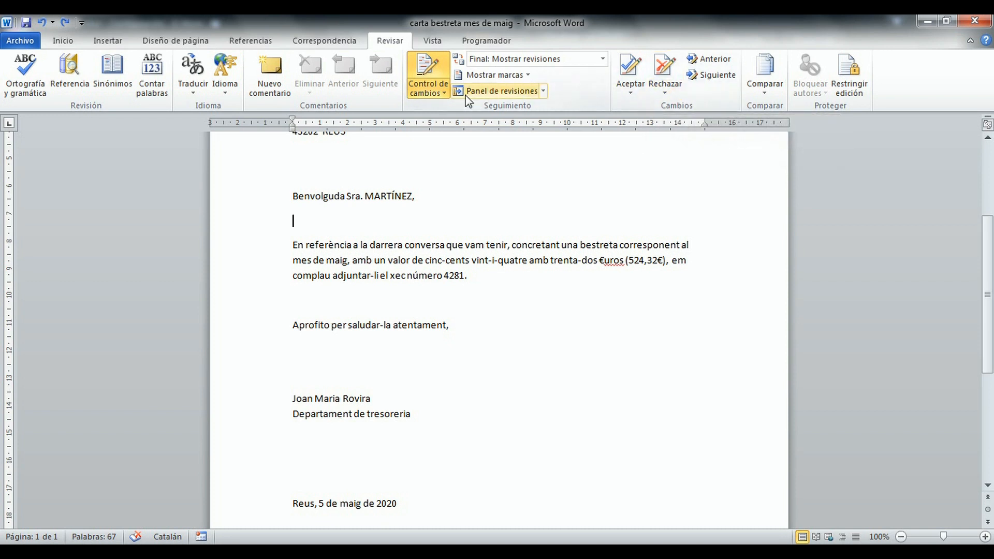
- In the Track Changes options, set the insertions colour to Verde lima and the deletions colour to Fucsia
left_click(438, 98)
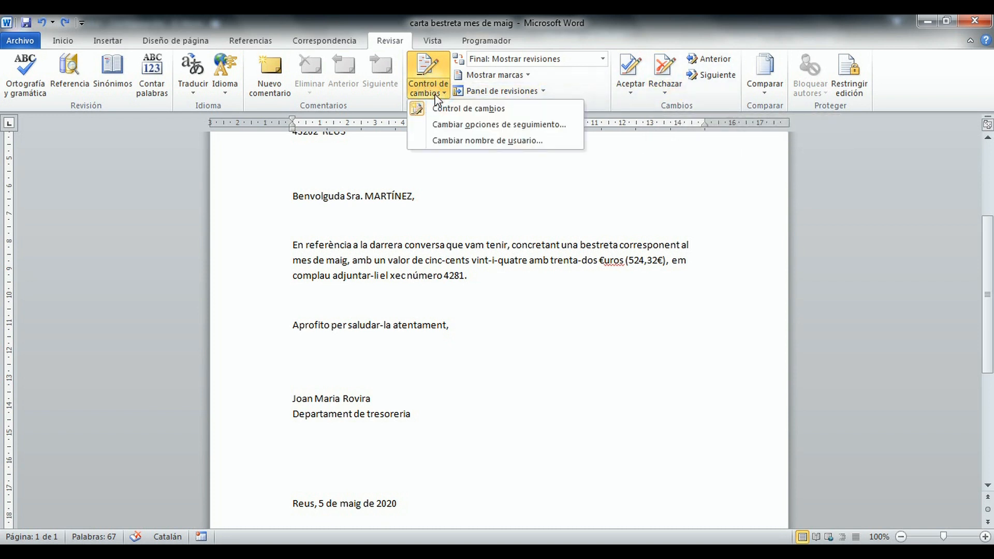
left_click(459, 126)
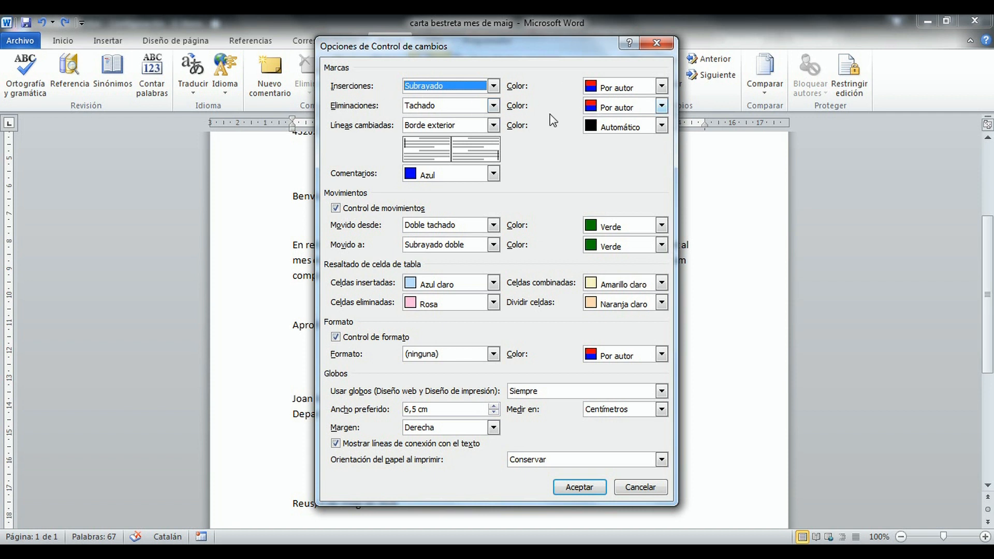
left_click(661, 88)
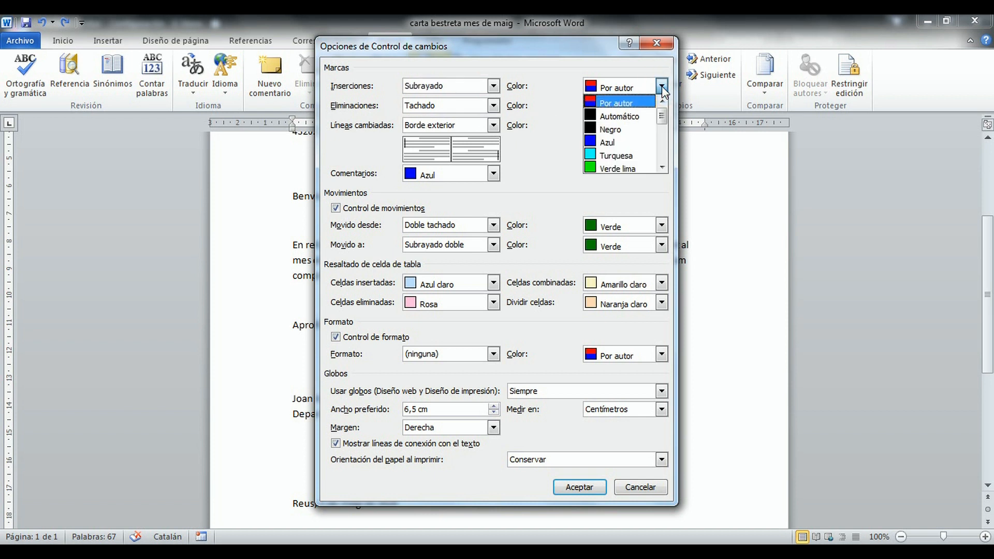
left_click(630, 168)
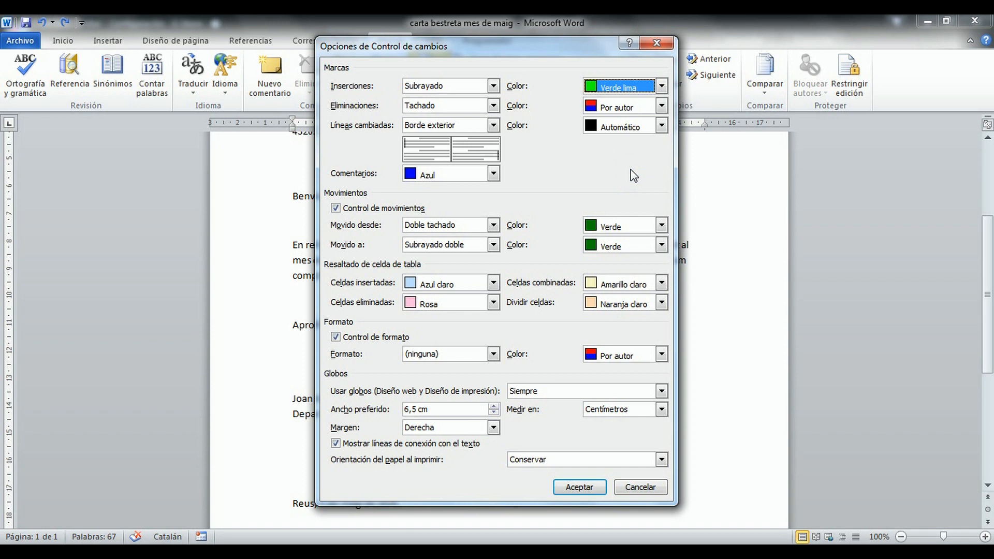
left_click(662, 106)
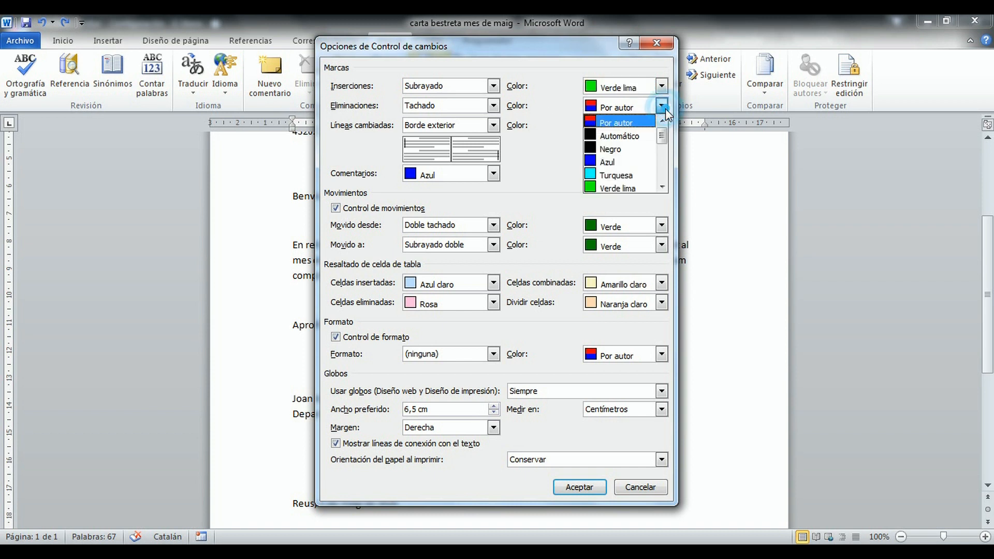
left_click(662, 186)
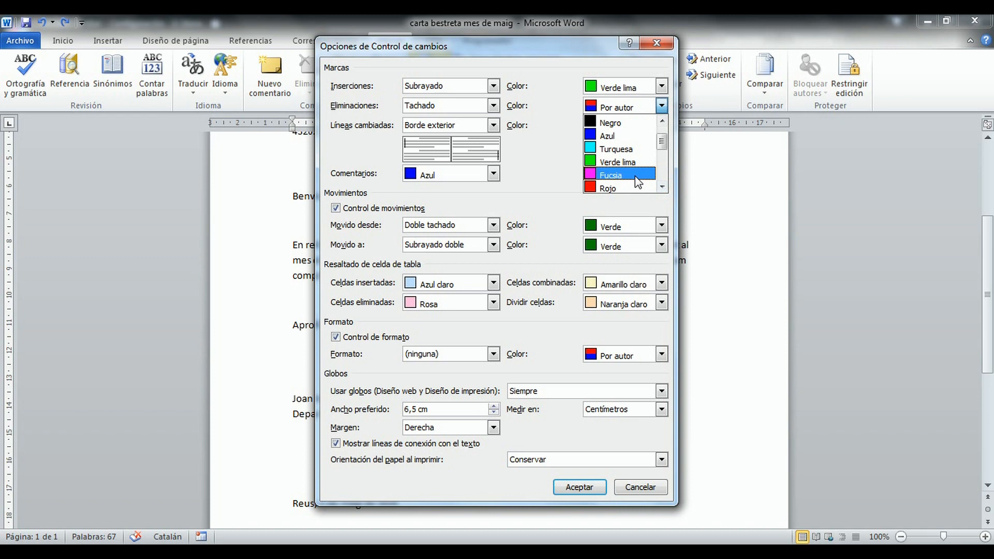
left_click(634, 176)
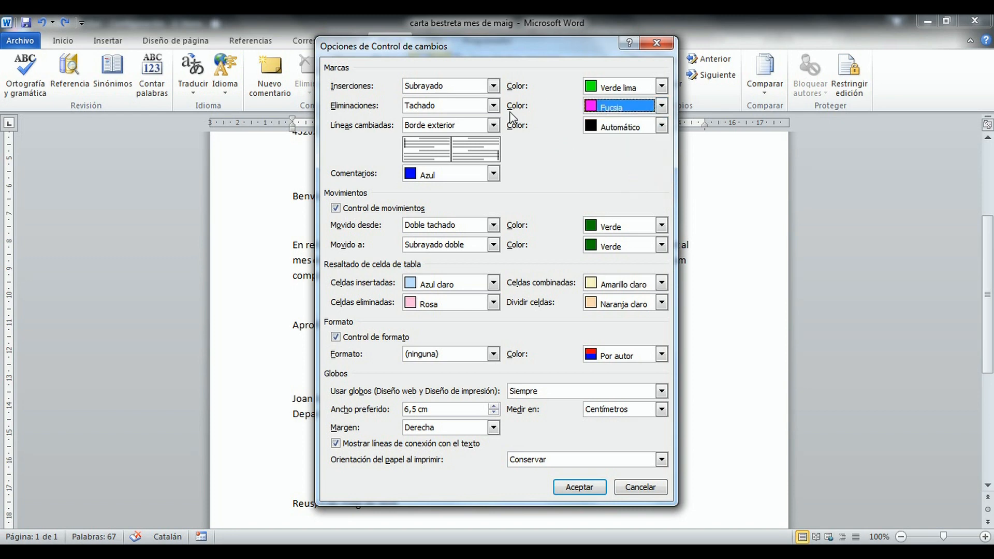
left_click(580, 487)
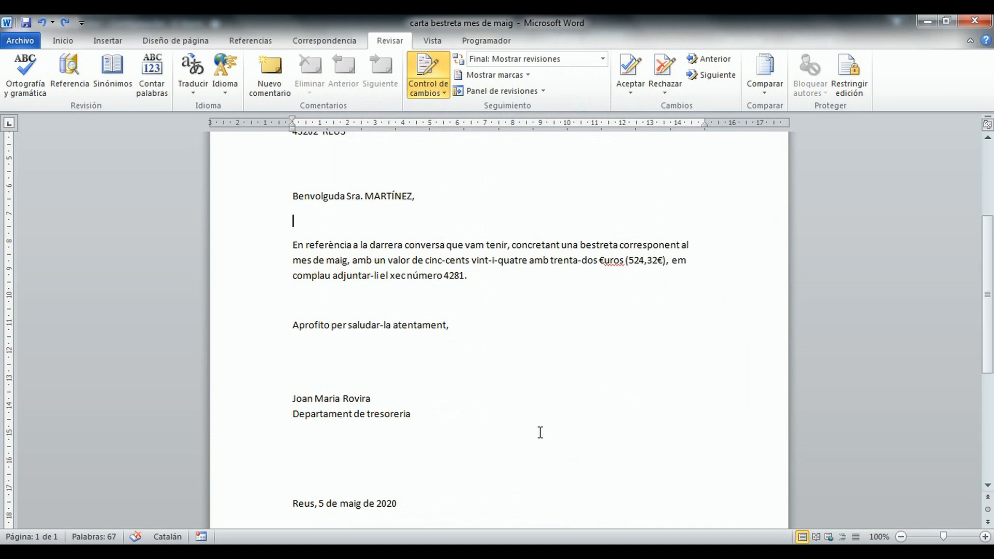
- Insert "Incorporo" in the blank line below the salutation and delete the word "referència" from the body paragraph as tracked changes
type("Inc")
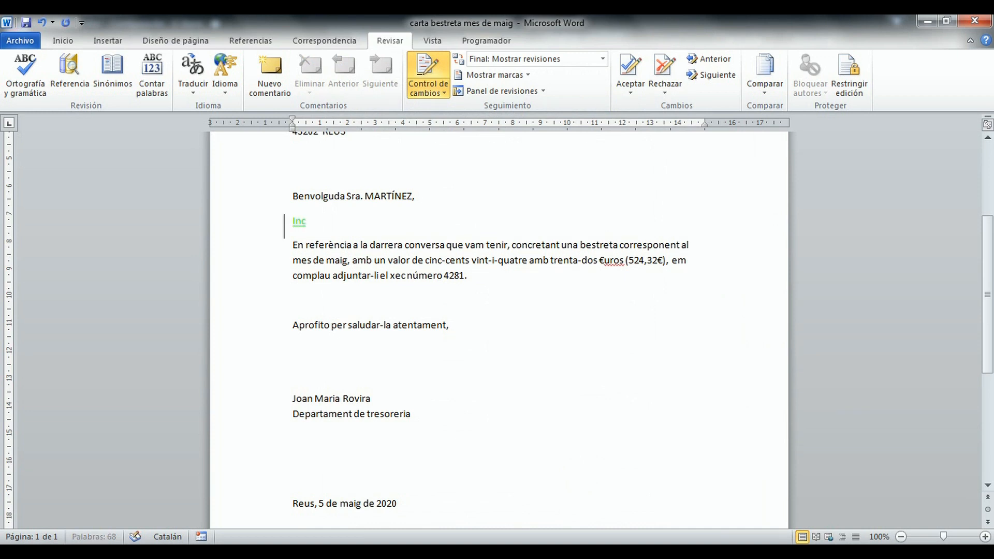
type("orporo")
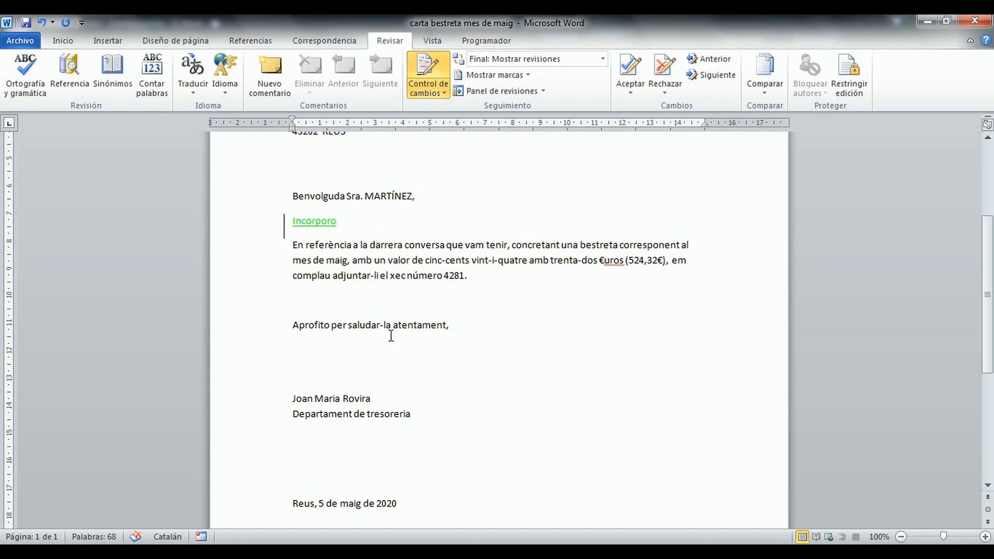
left_click(352, 245)
key("BackSpace")
key("BackSpace")
key("BackSpace")
key("BackSpace")
key("BackSpace")
key("BackSpace")
key("BackSpace")
key("BackSpace")
key("BackSpace")
key("BackSpace")
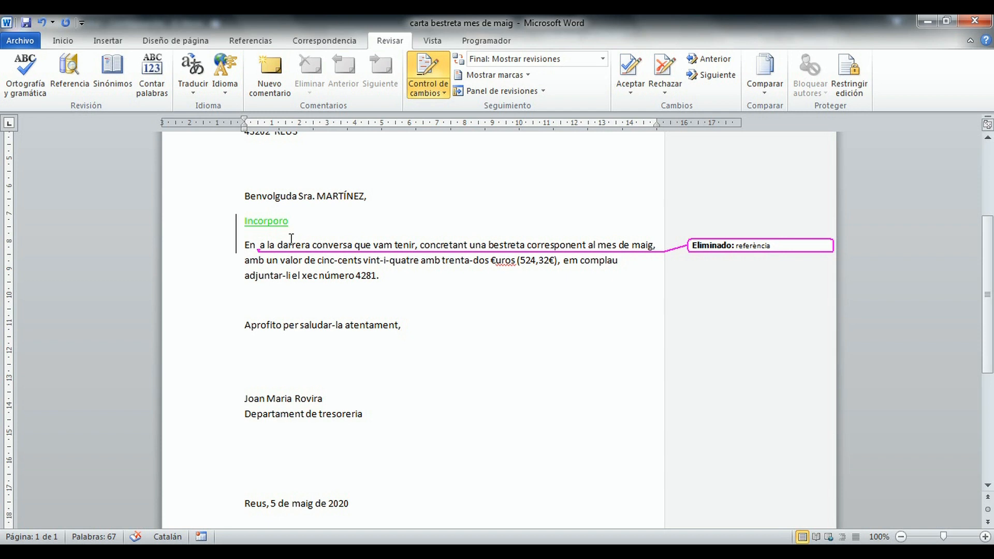
- Turn off Track Changes and add the word "Incorporacions" at the end of the body paragraph
left_click(429, 70)
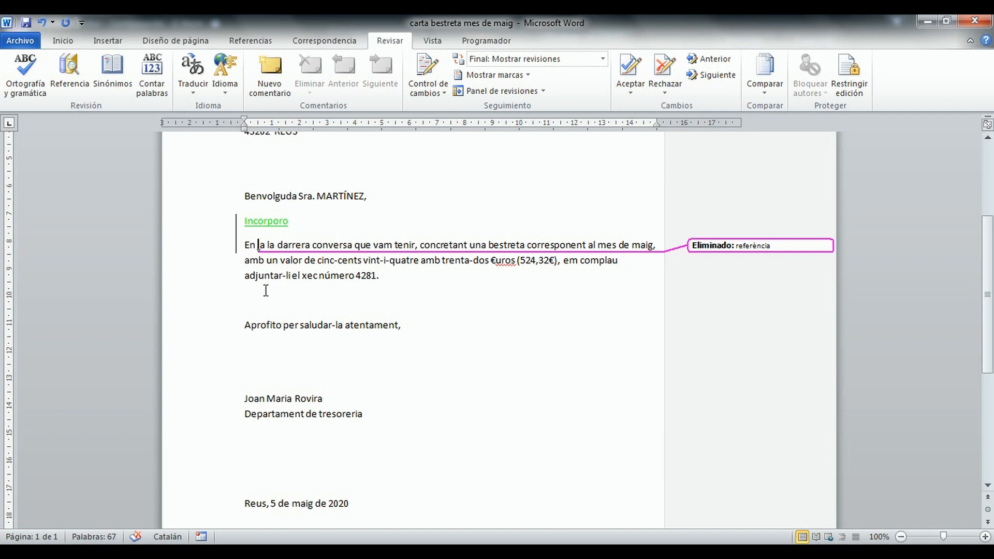
left_click(398, 278)
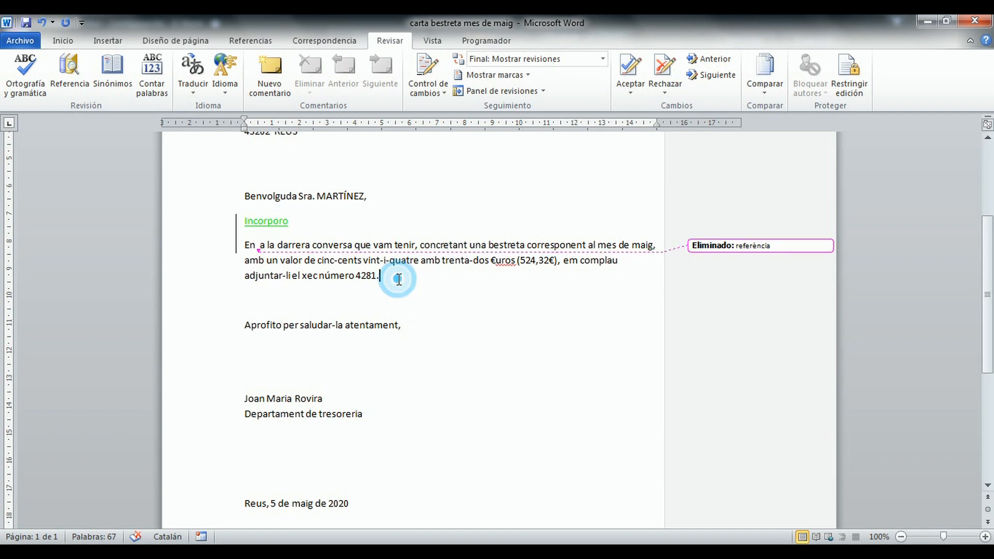
type("Incorporacions")
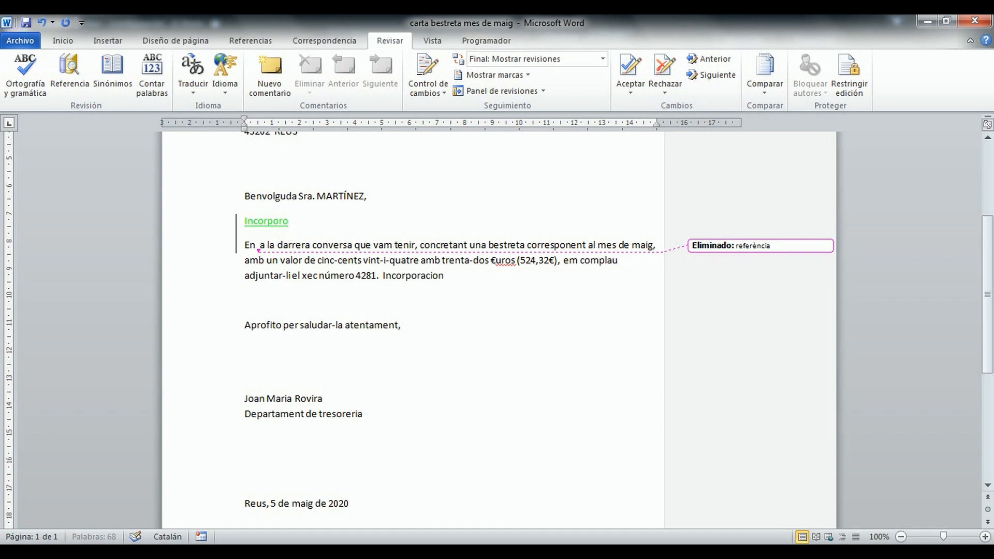